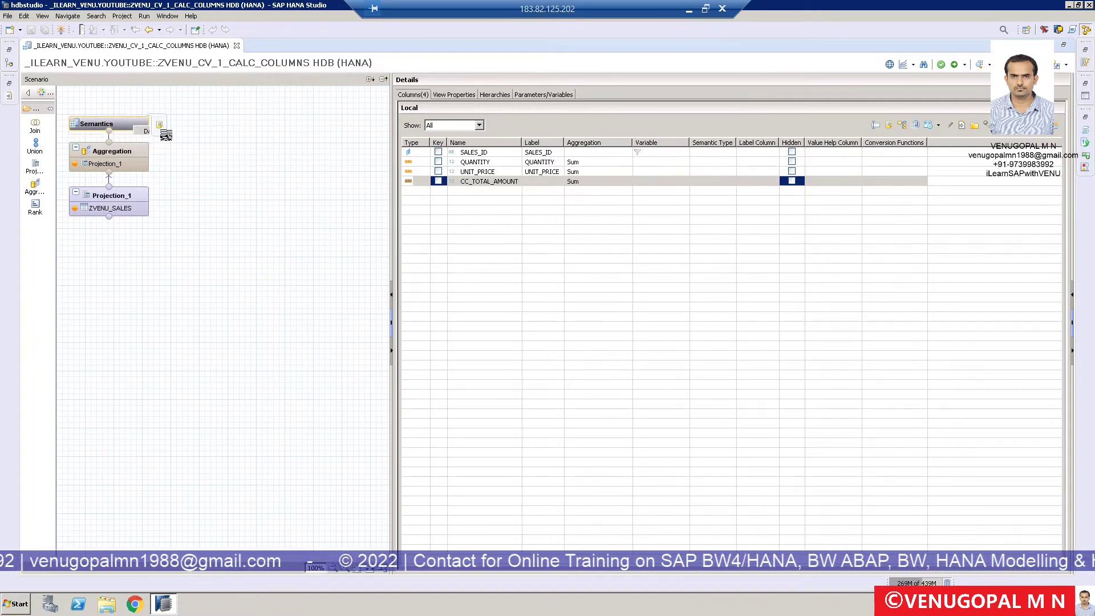
Step: Open a data preview of the ZVENU_CV_1_CALC_COLUMNS calculation view
click(164, 135)
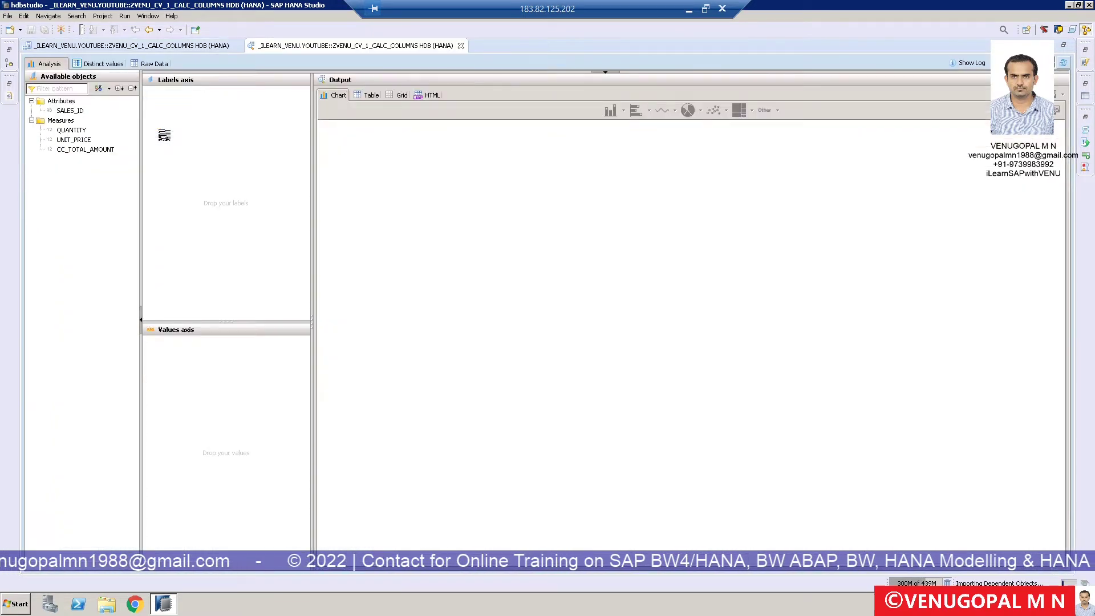
Step: Check the raw data rows (CC_TOTAL_AMOUNT 8 and 6), then reselect Projection_1 in the editor
click(154, 65)
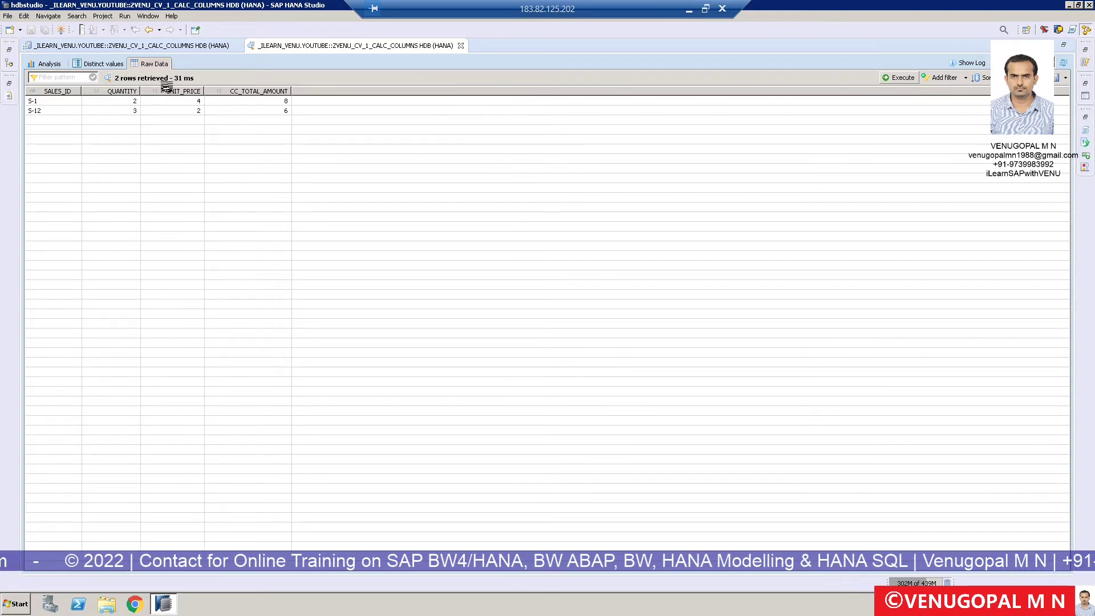
click(64, 47)
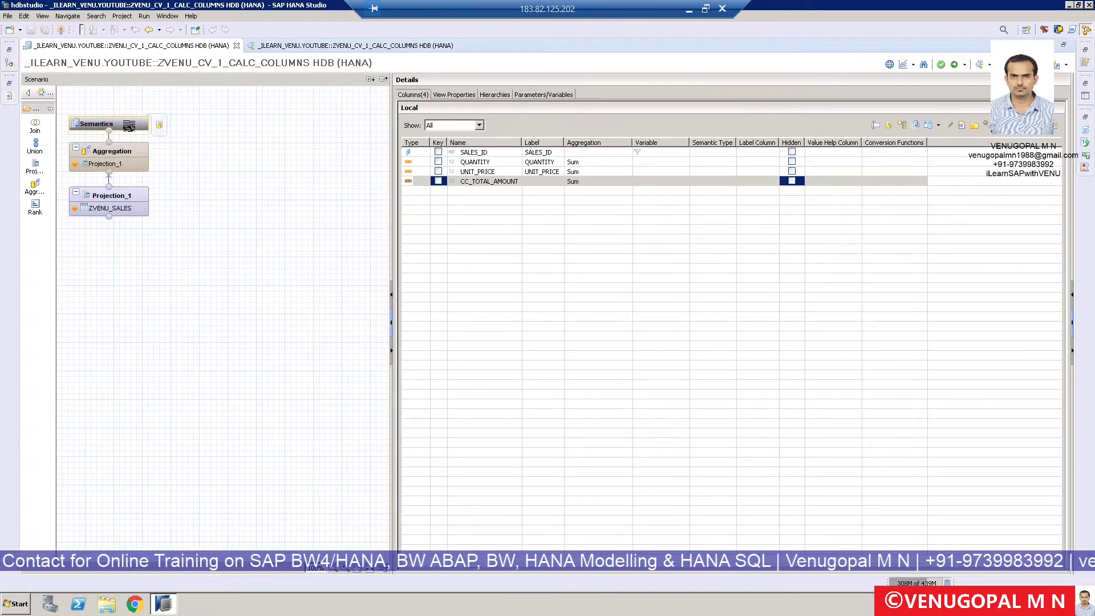
click(127, 196)
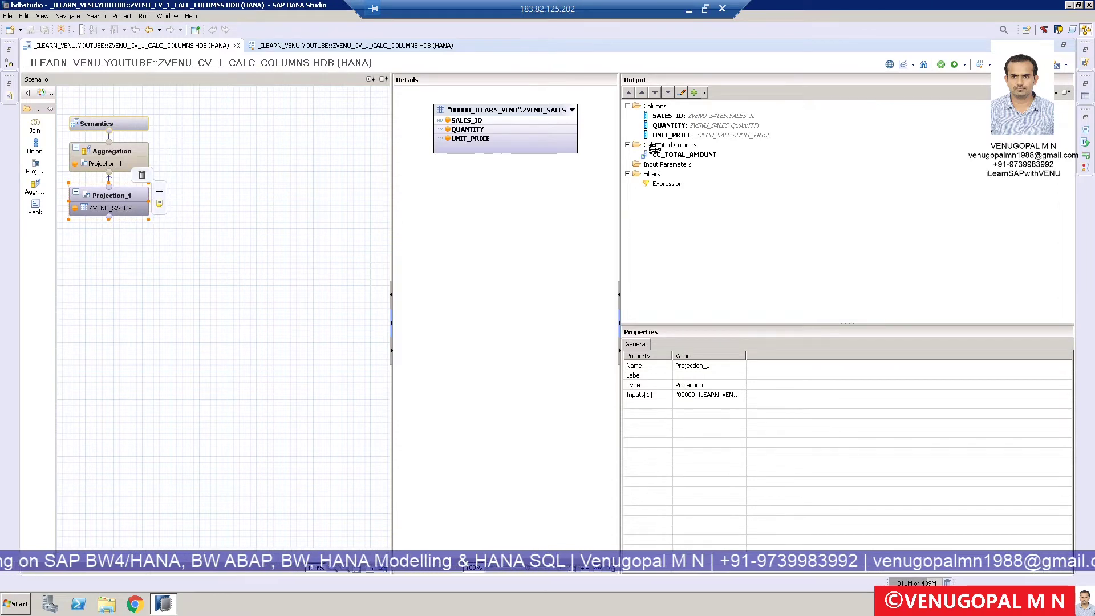
Step: Start a new calculated column in Projection_1 and arrange its dialog
right_click(700, 146)
click(705, 152)
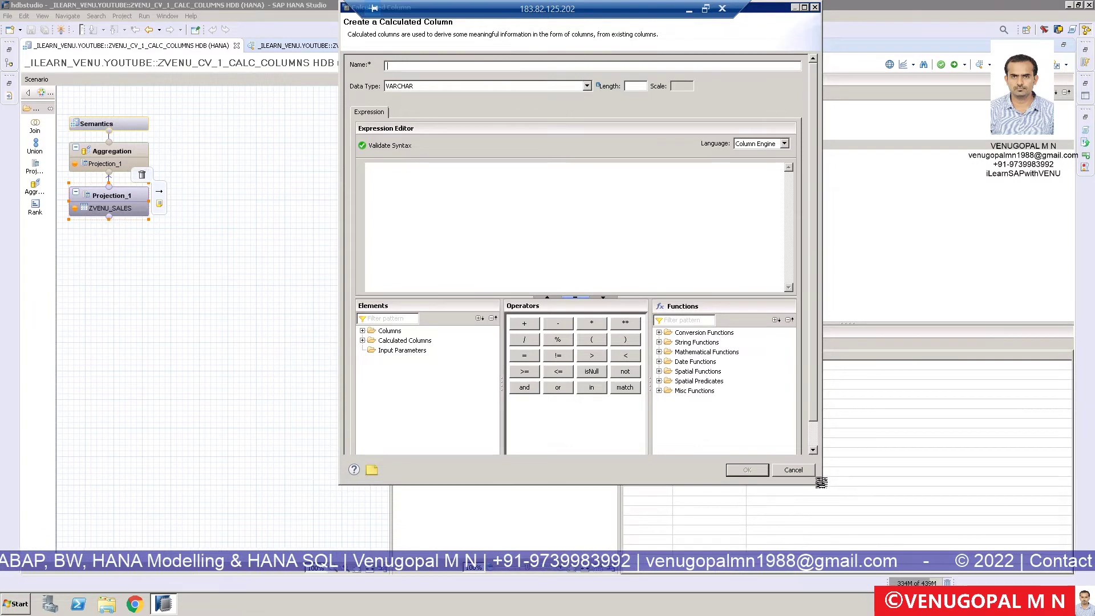
drag(752, 29, 691, 82)
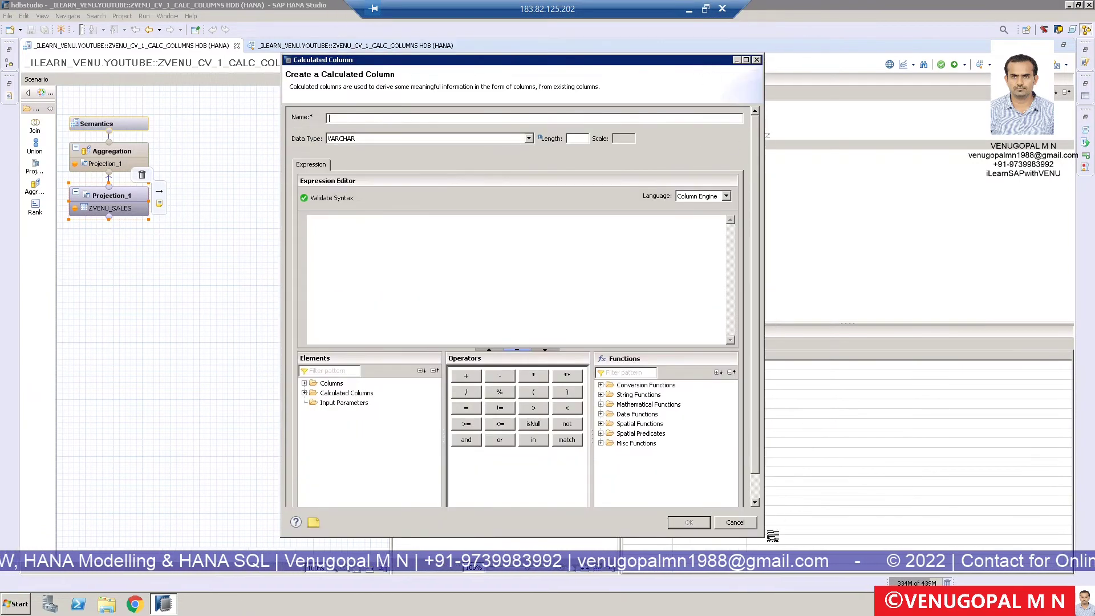
drag(764, 538, 726, 447)
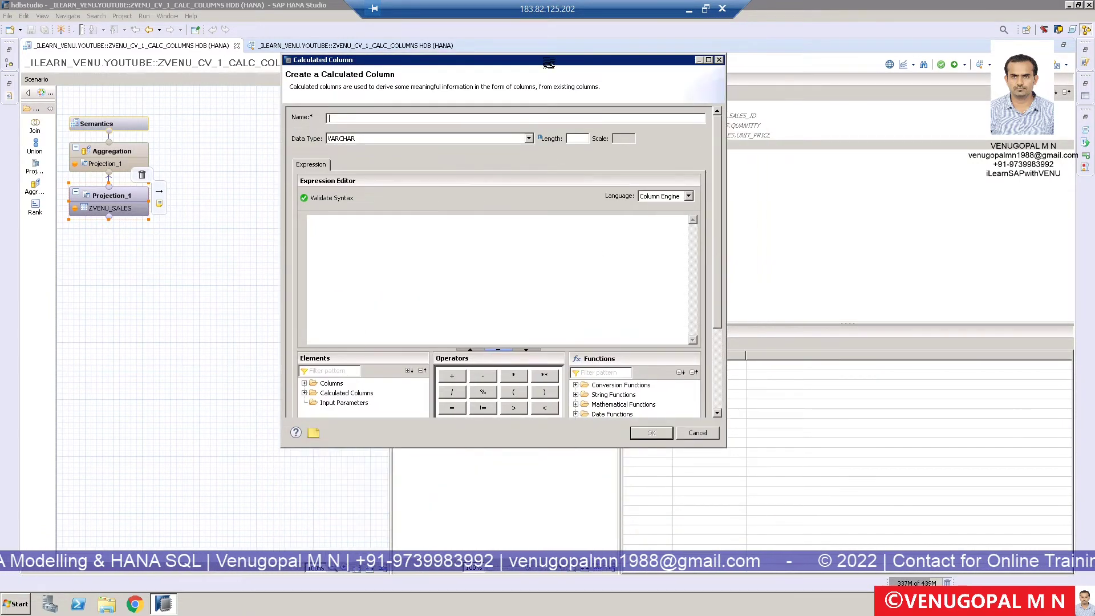
drag(550, 62, 642, 70)
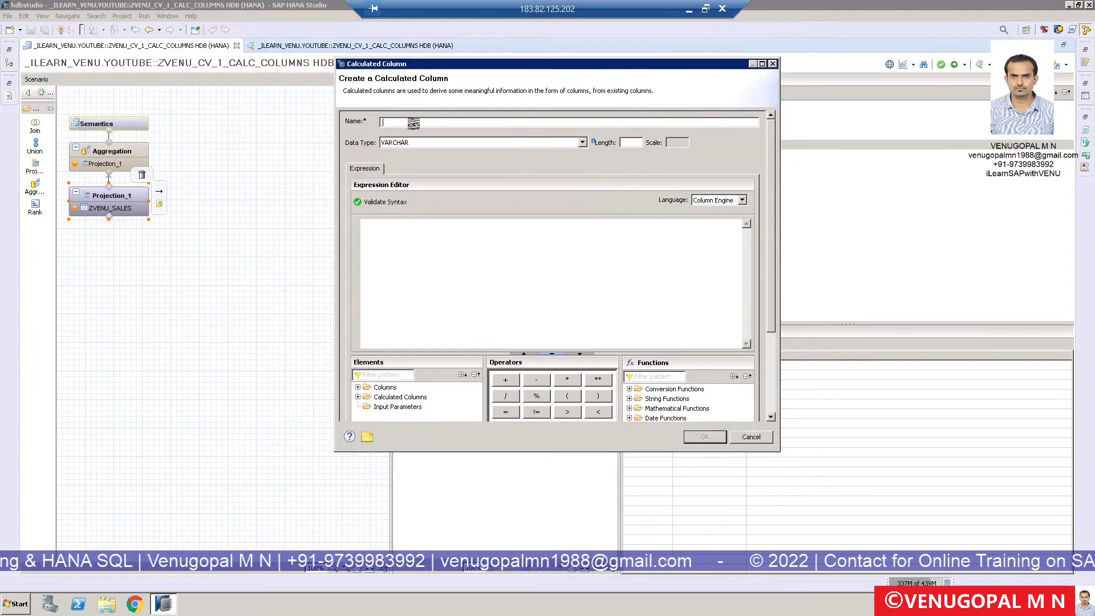
text(CC_C)
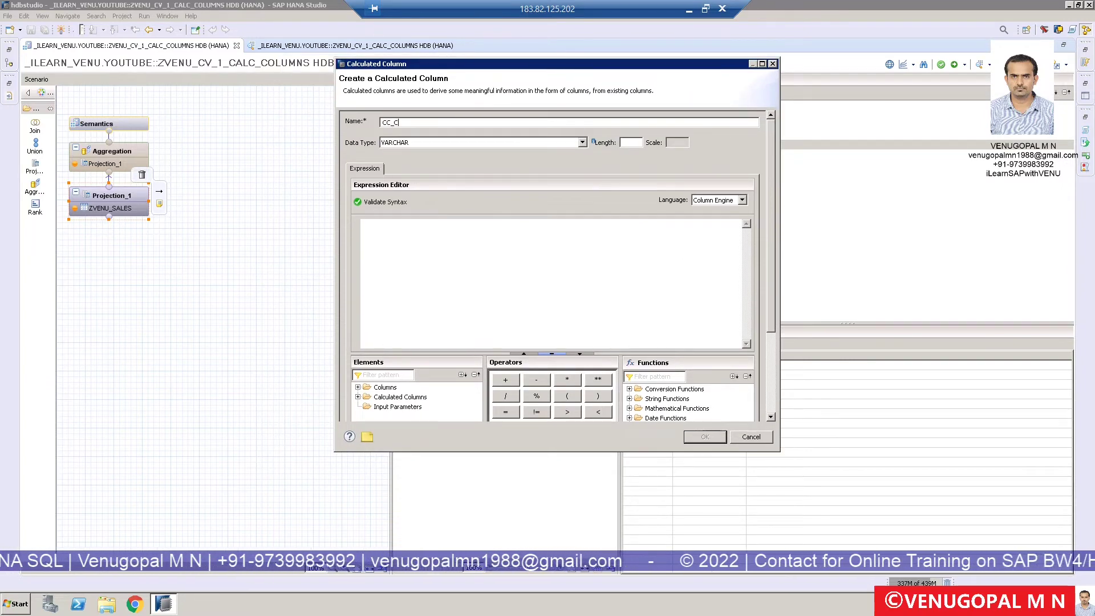
text(URRENT_)
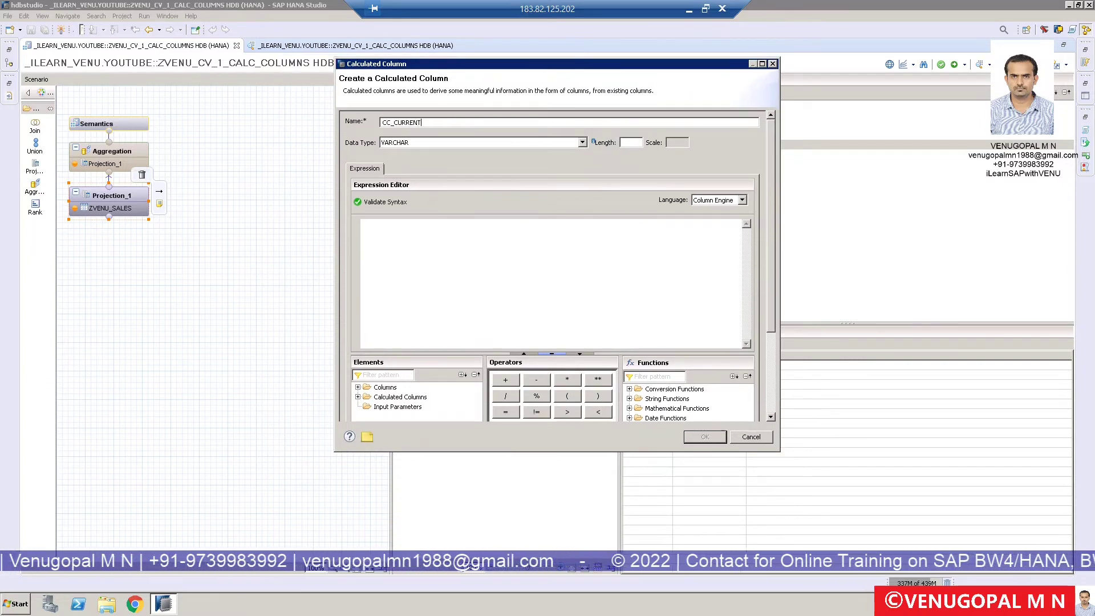
text(DATE)
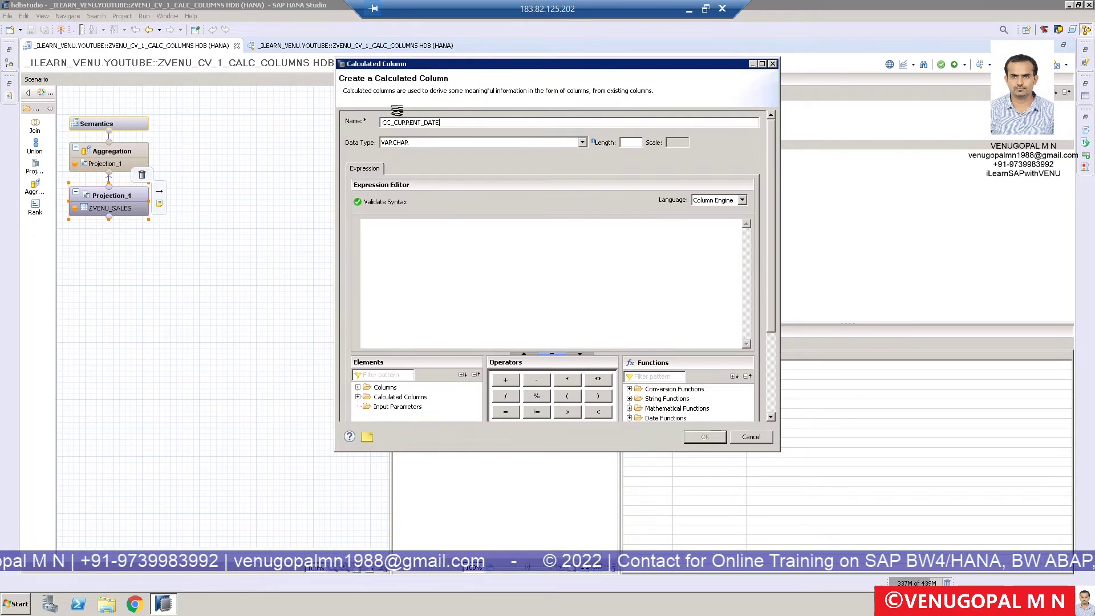
Step: Define CC_CURRENT_DATE as VARCHAR, length 20, with expression now(), and confirm
click(412, 143)
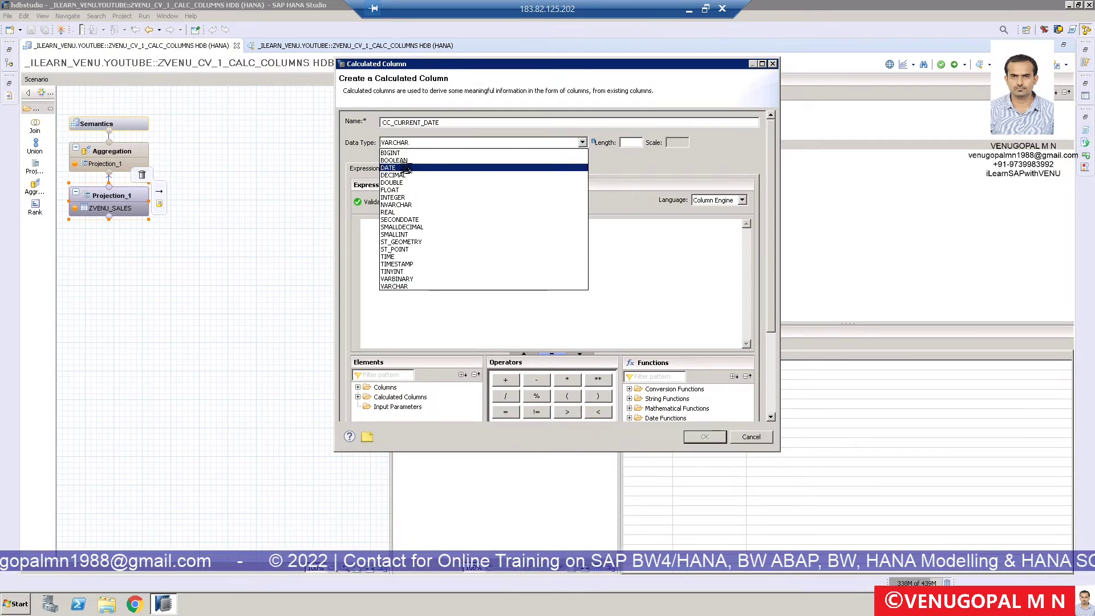
click(406, 169)
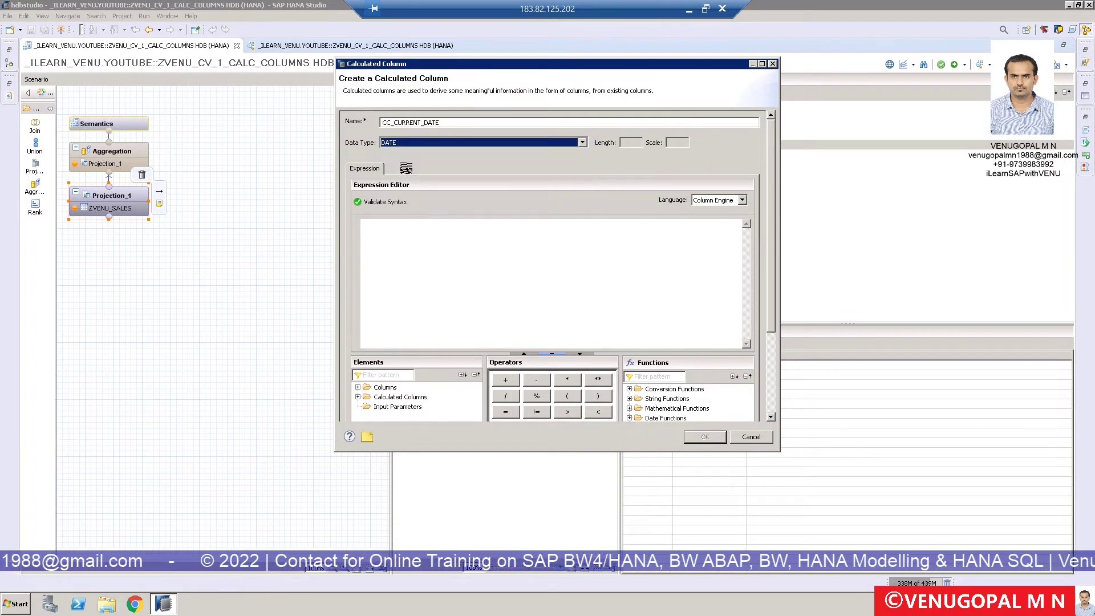
click(400, 229)
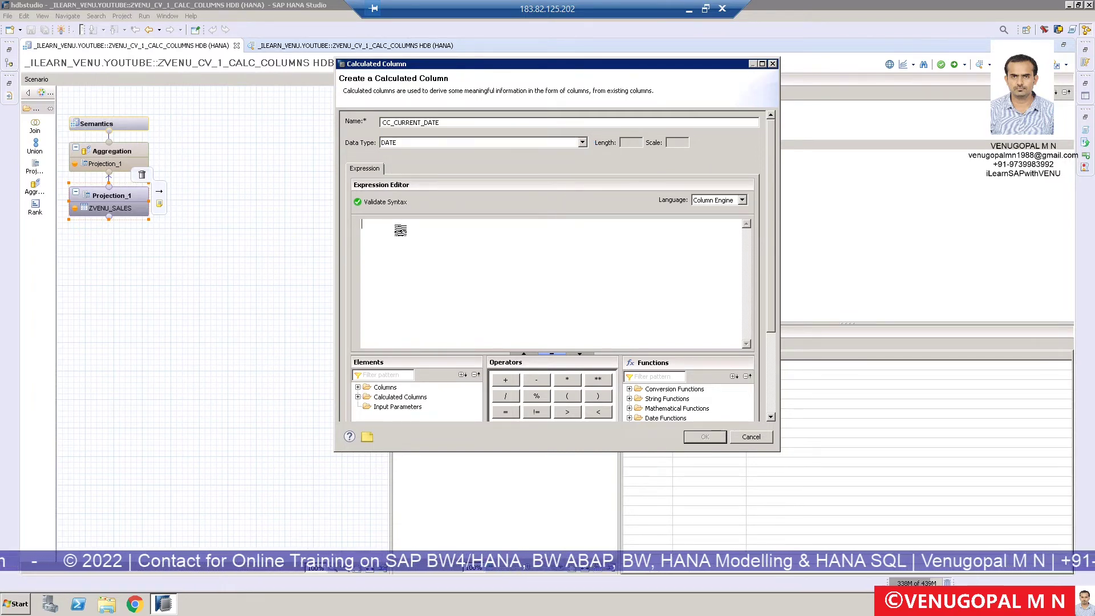
text(now)
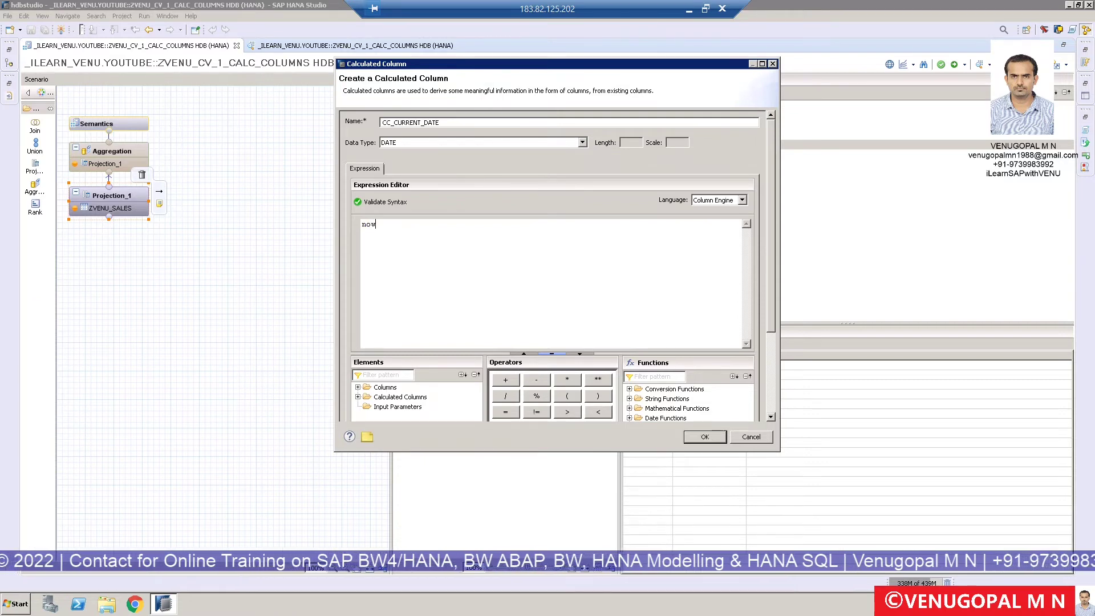
text(())
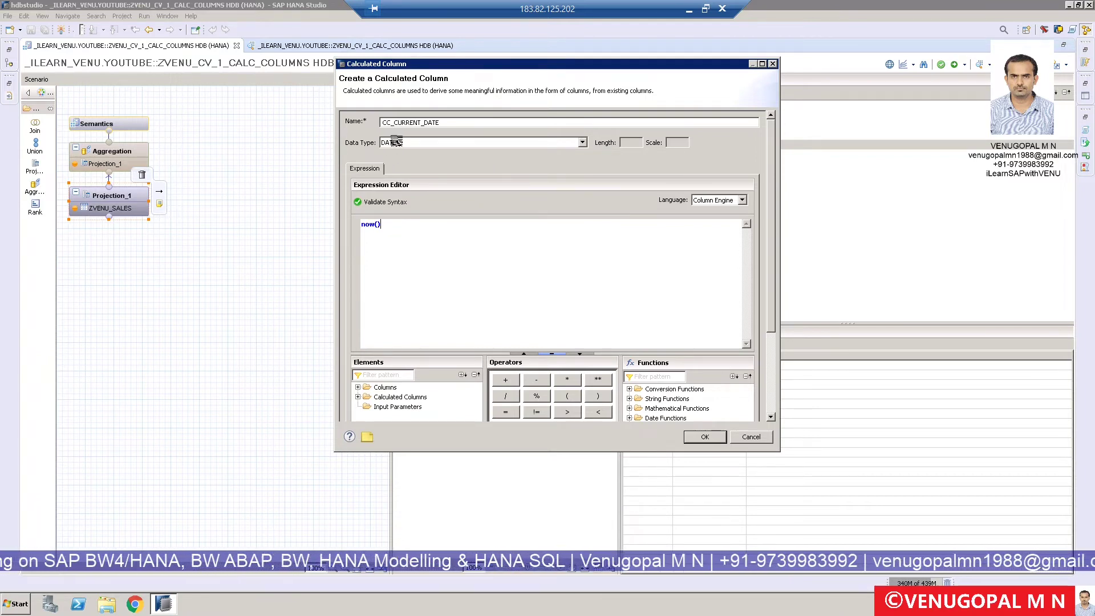
drag(389, 227, 347, 226)
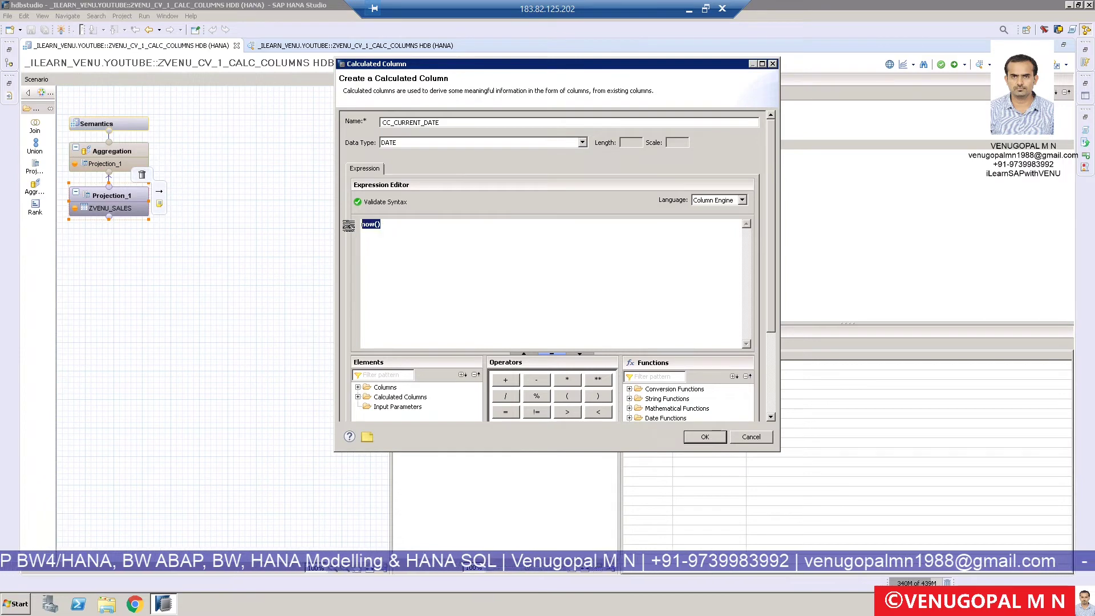
click(432, 143)
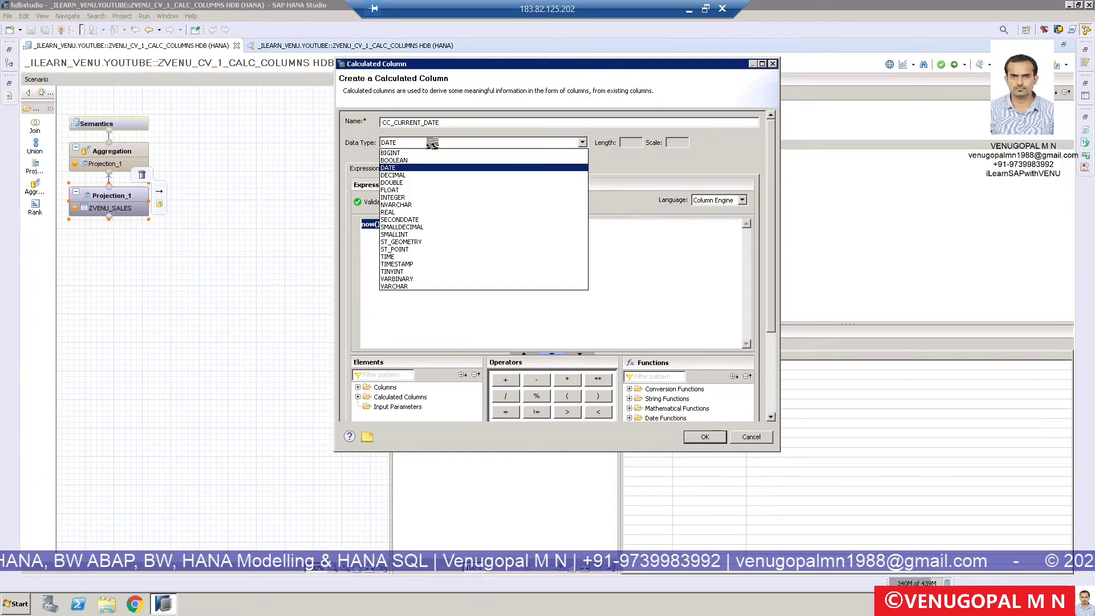
click(402, 286)
click(626, 144)
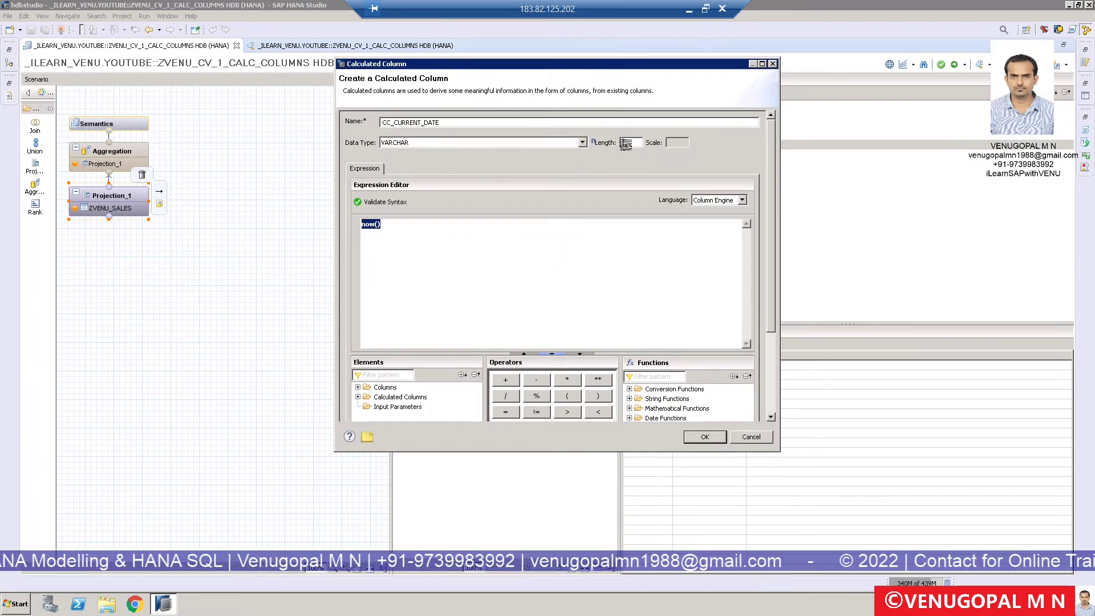
text(20)
click(464, 229)
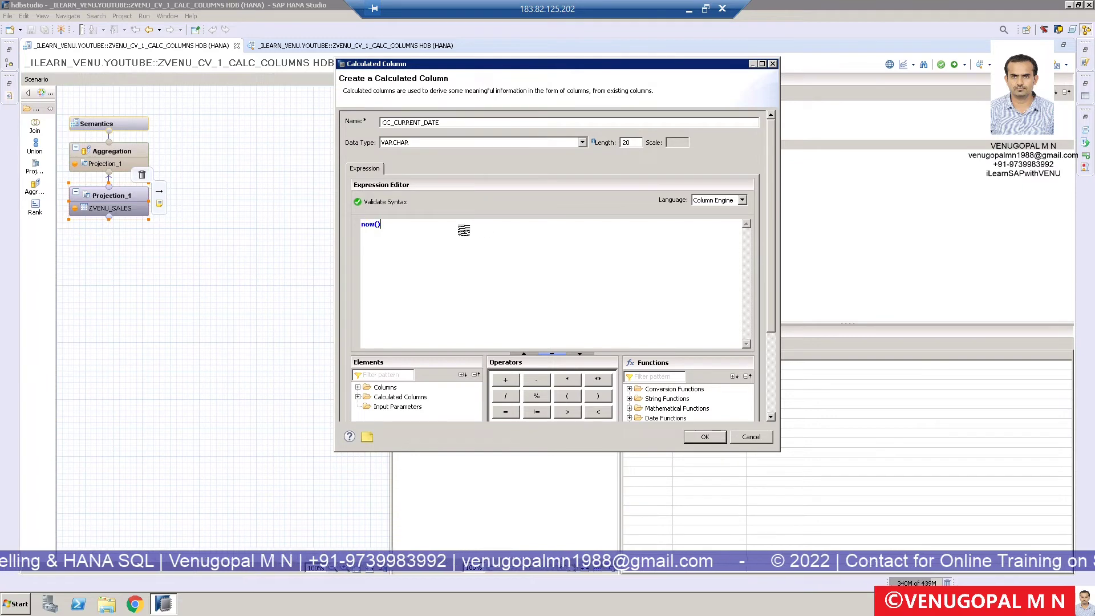
click(700, 437)
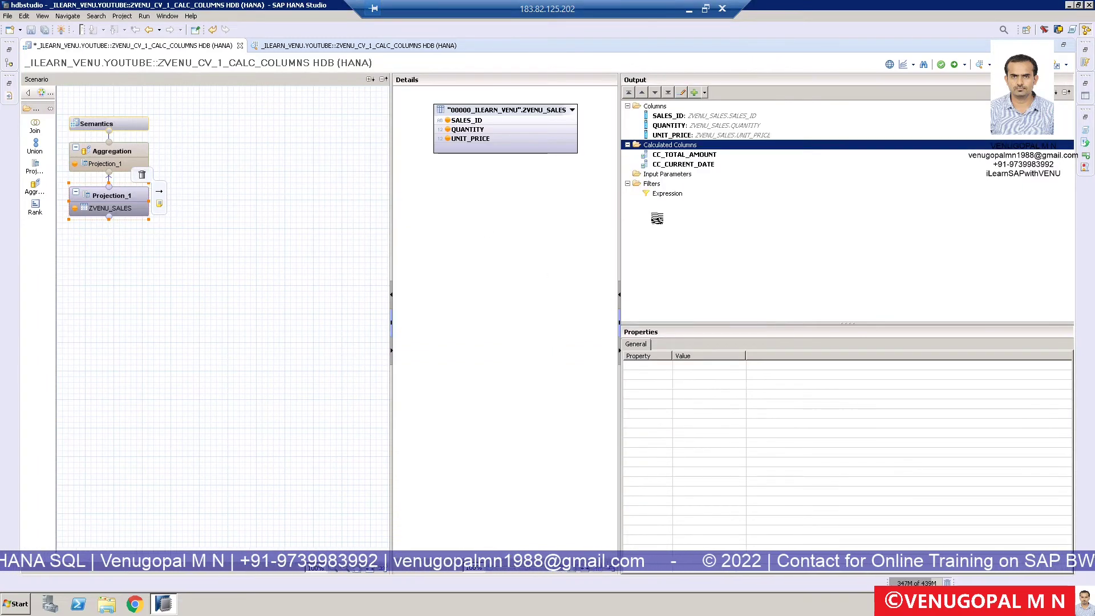
Step: Propagate CC_CURRENT_DATE to Semantics and show the Semantics column list
click(688, 165)
right_click(687, 166)
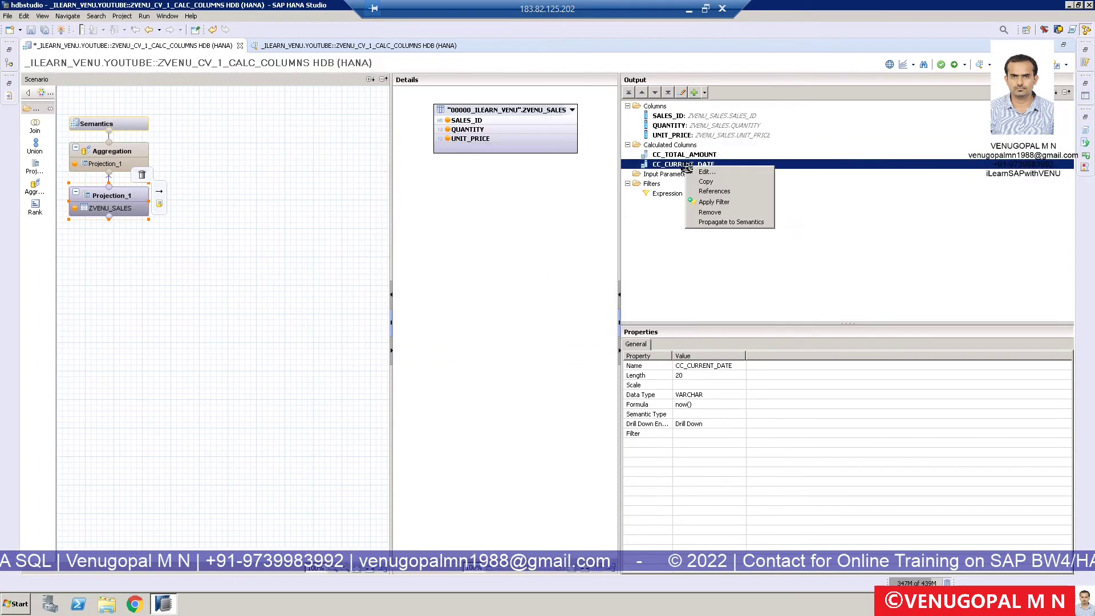
click(718, 223)
click(605, 307)
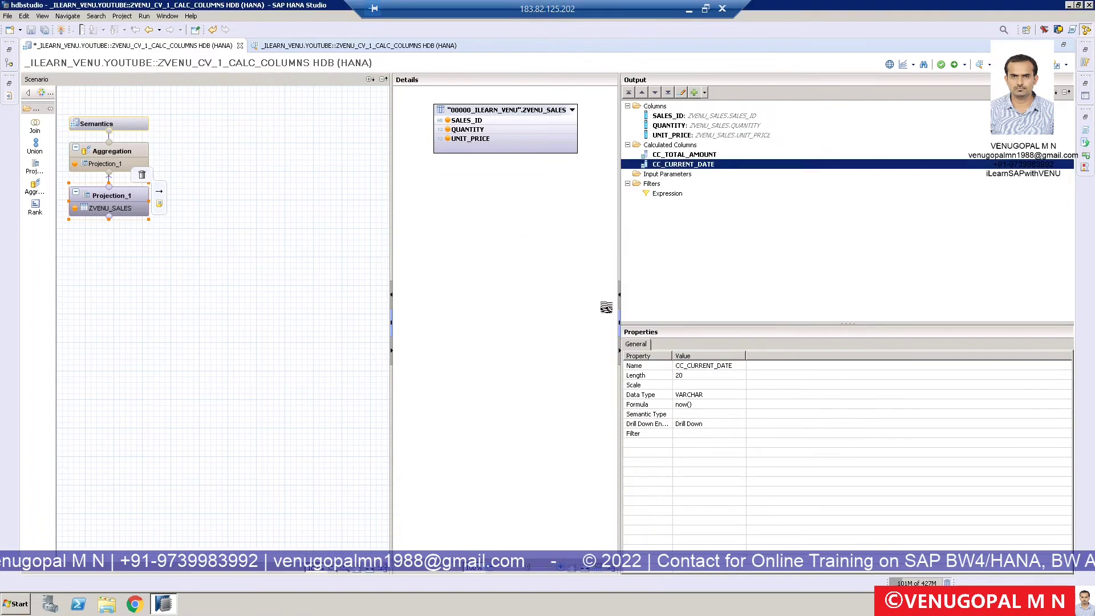
click(112, 129)
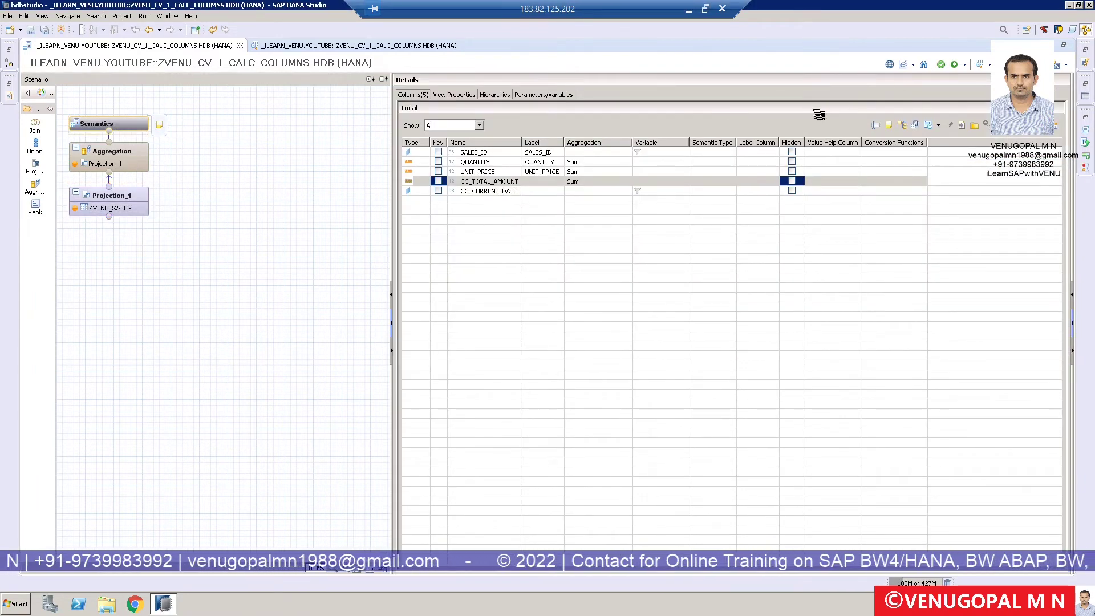
Step: Save and activate the view, and widen CC_CURRENT_DATE in the raw data preview
click(958, 67)
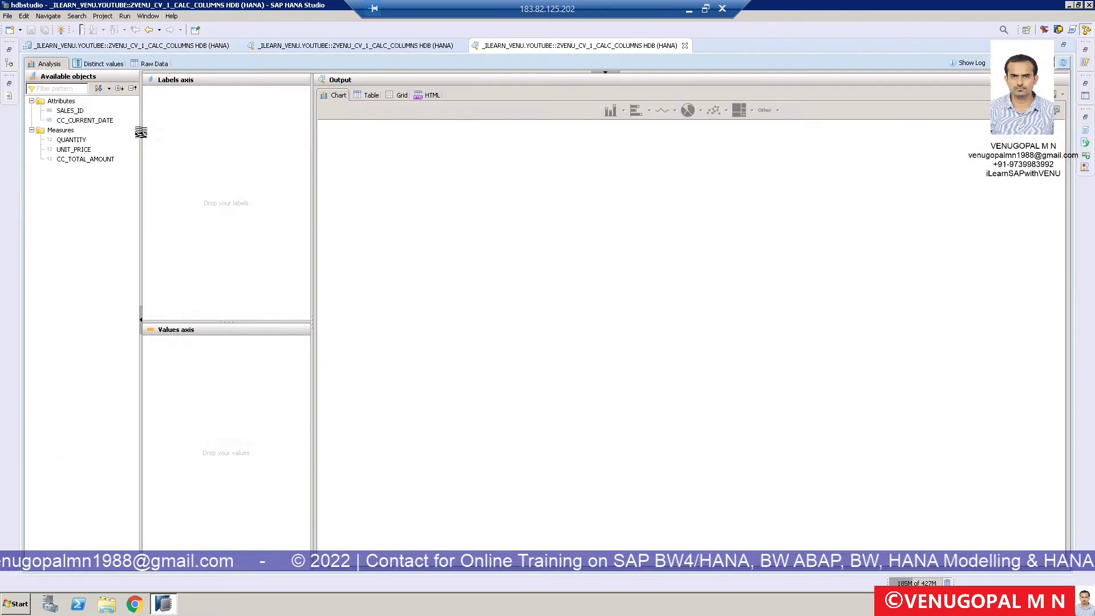
click(150, 65)
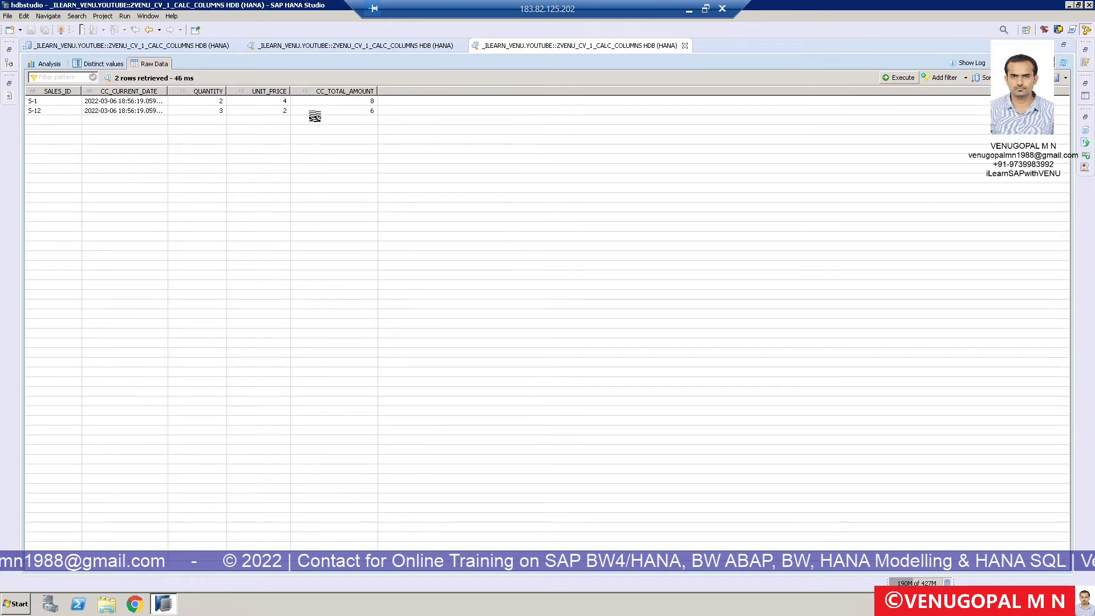
drag(171, 92, 198, 92)
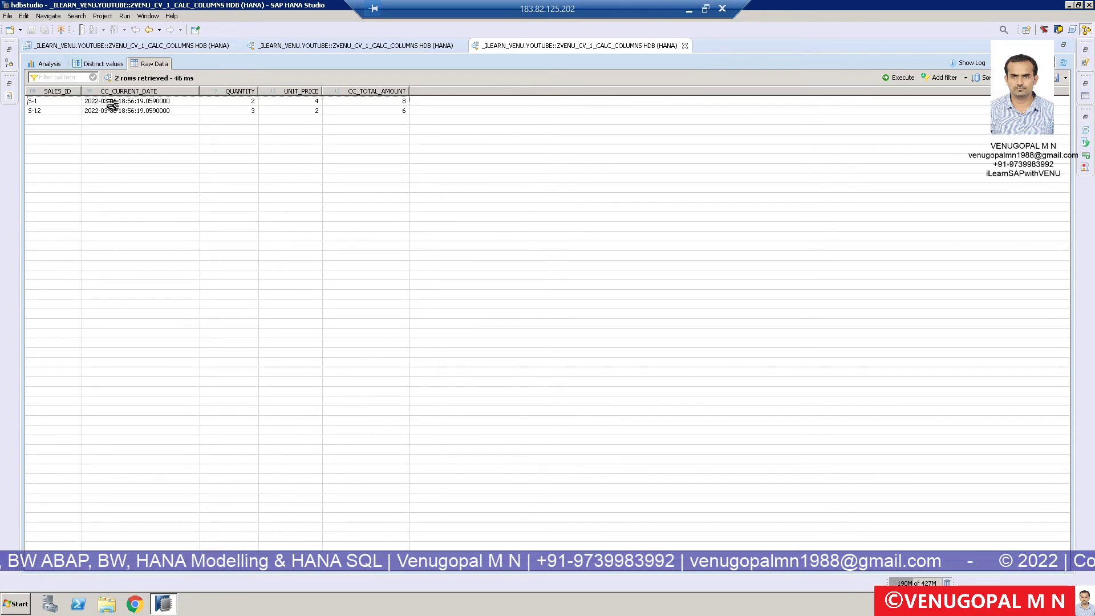
mouse_move(129, 46)
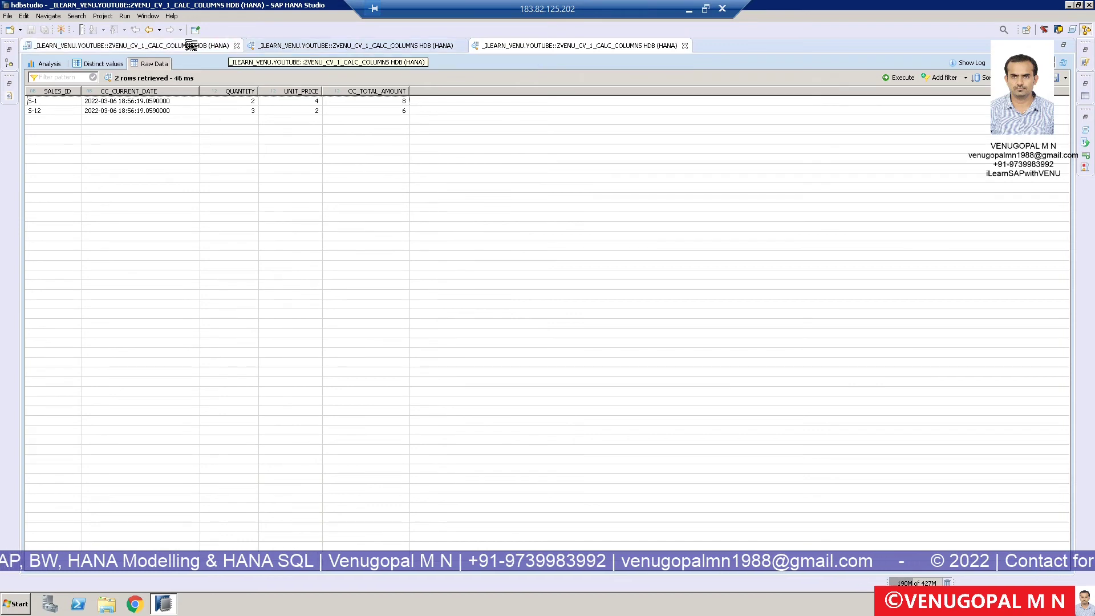
click(190, 45)
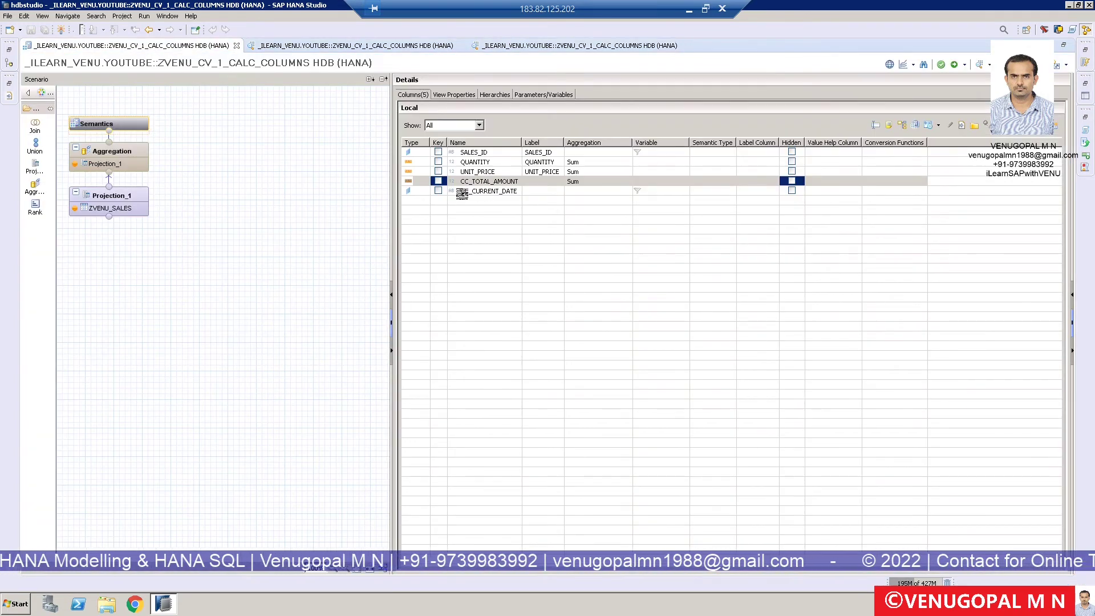
Step: Change CC_CURRENT_DATE's data type in Projection_1 to DATE
click(121, 197)
click(684, 164)
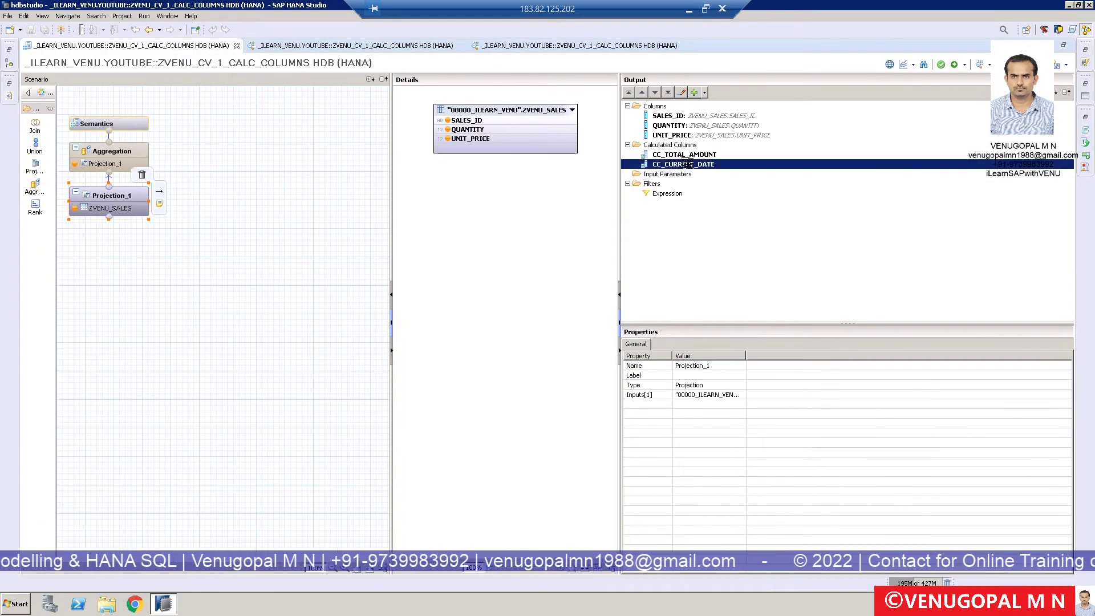
double_click(687, 164)
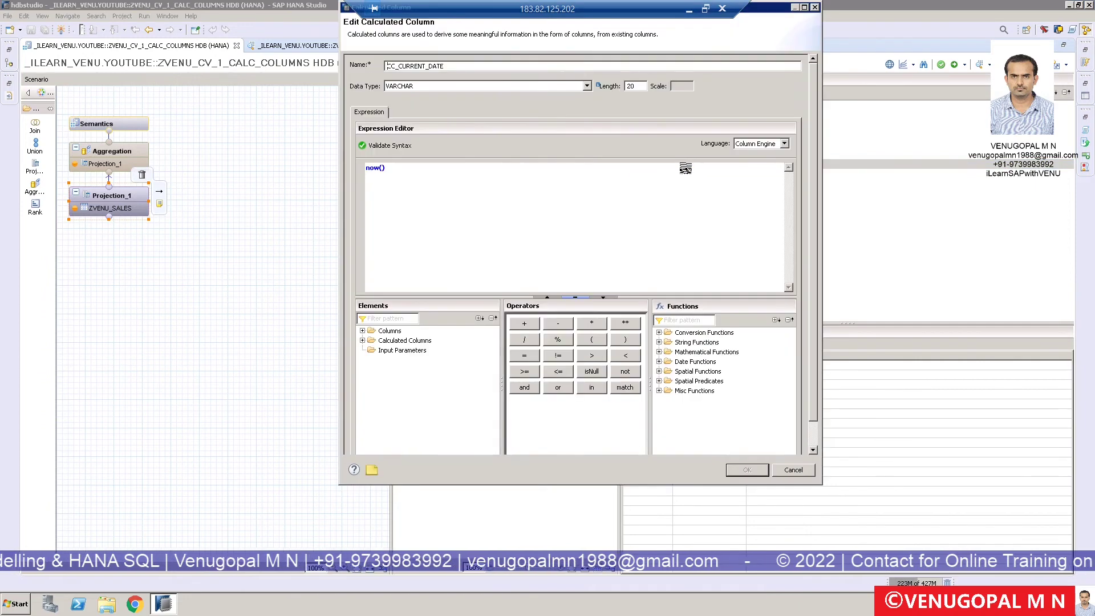
click(417, 89)
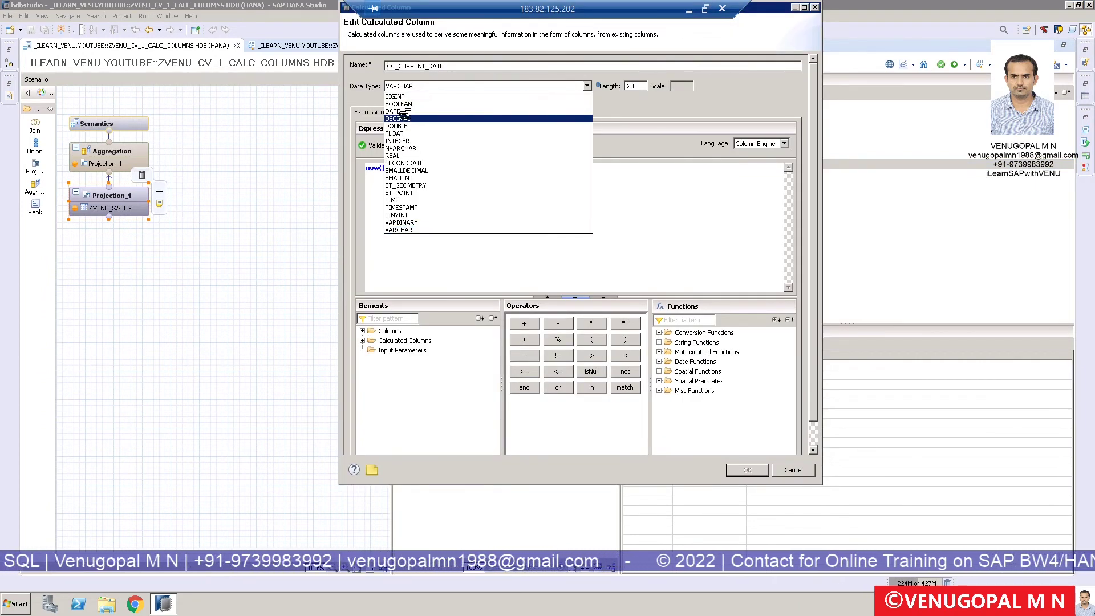
click(405, 111)
click(398, 171)
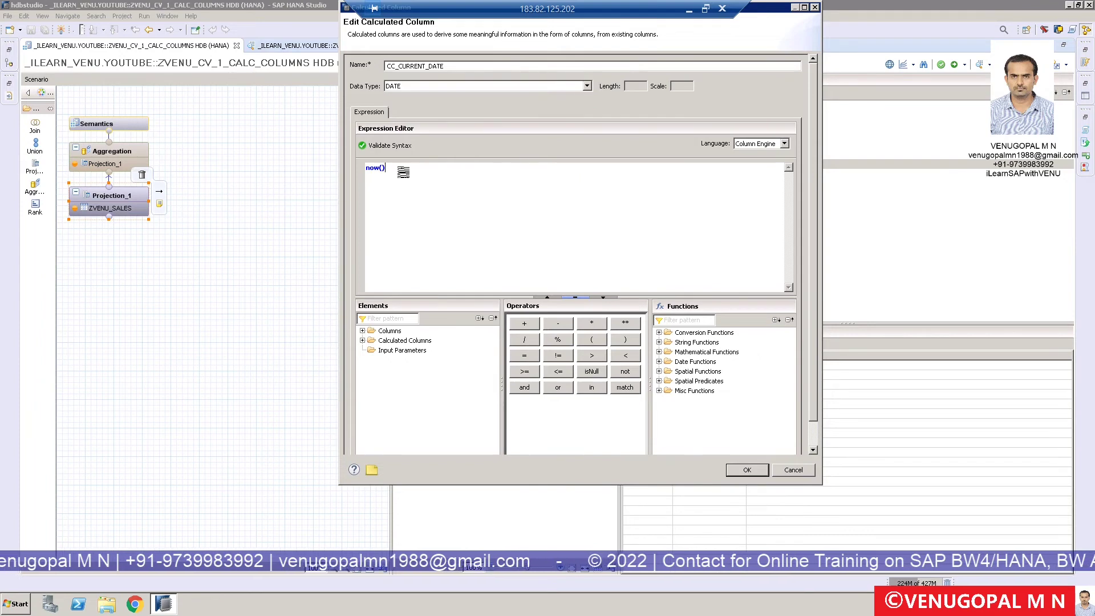
click(750, 470)
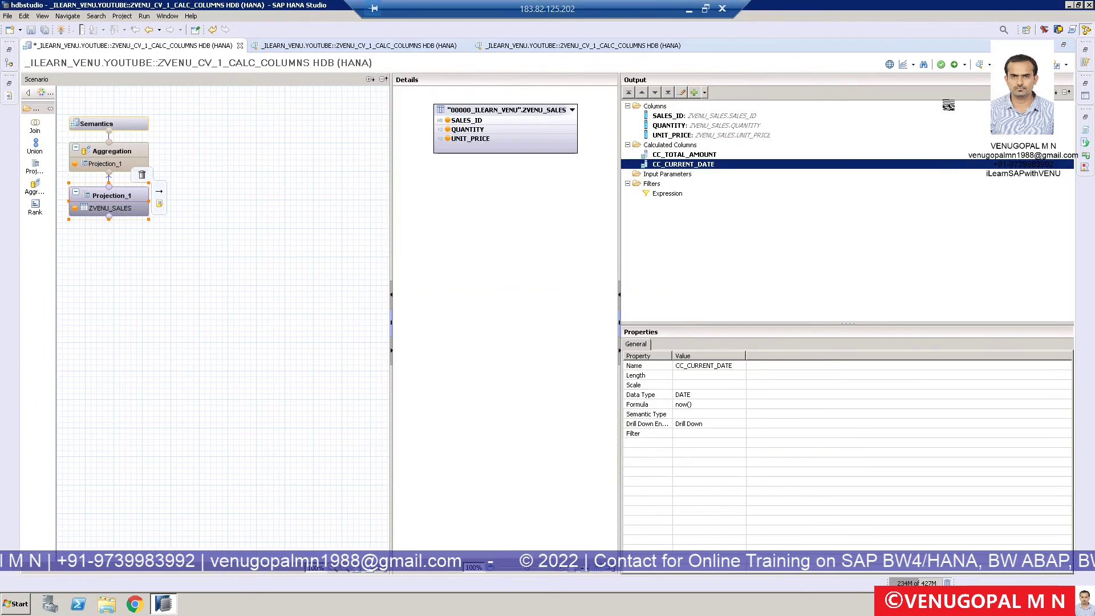
Step: Save and reactivate the view, then preview raw data showing Mar 6, 2022
click(954, 66)
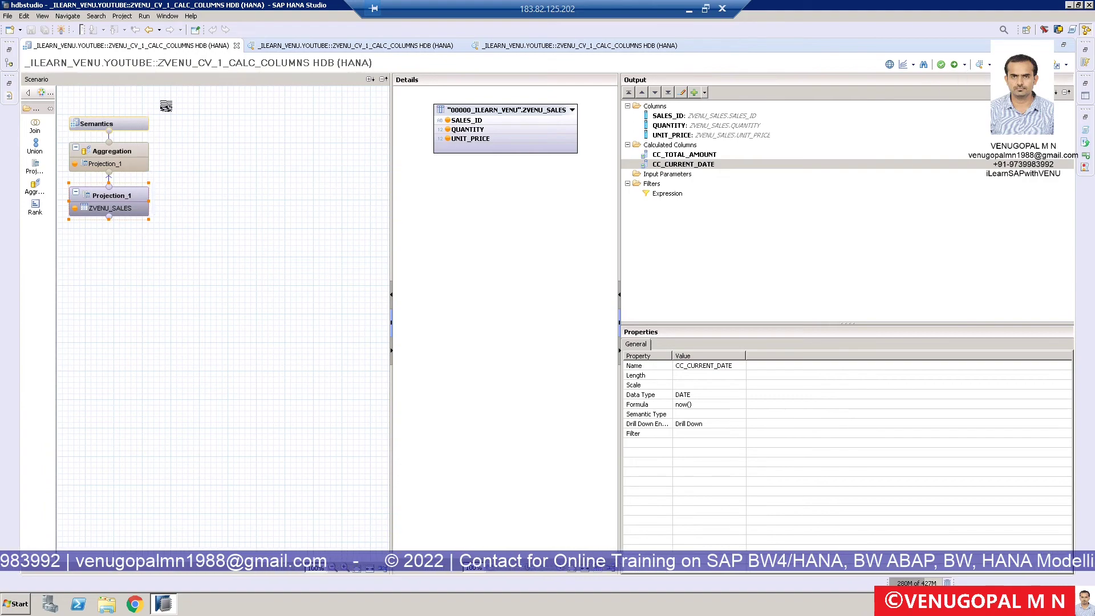
click(145, 125)
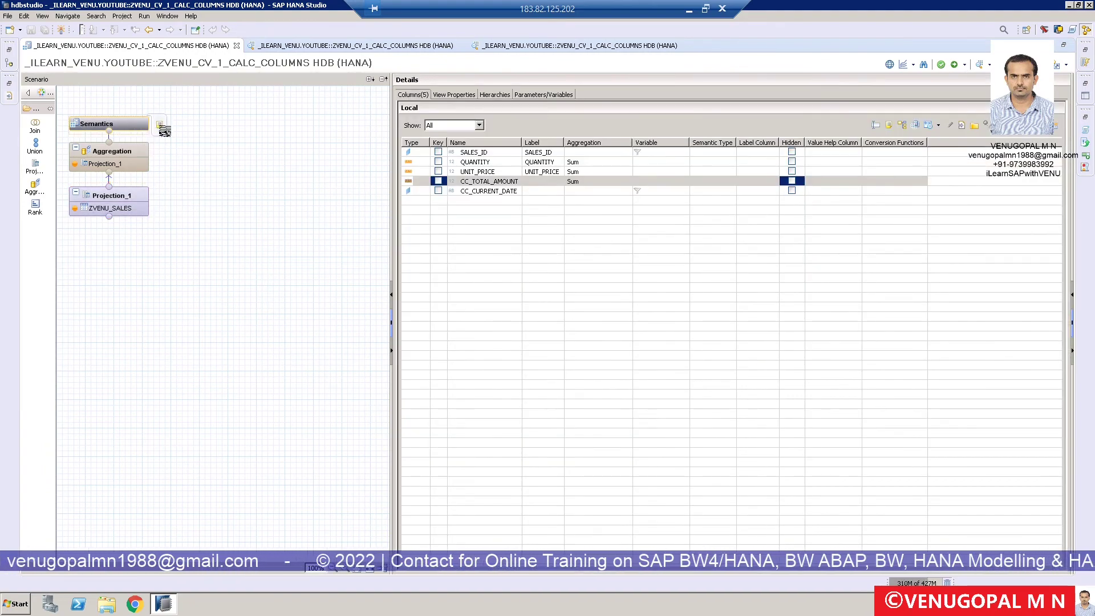
click(163, 128)
click(151, 65)
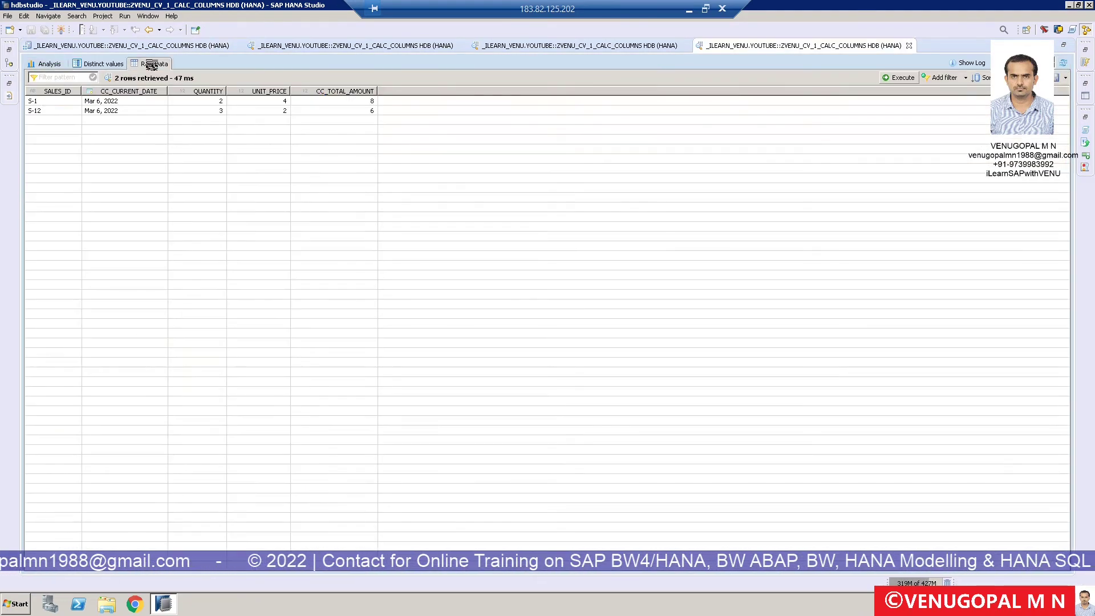